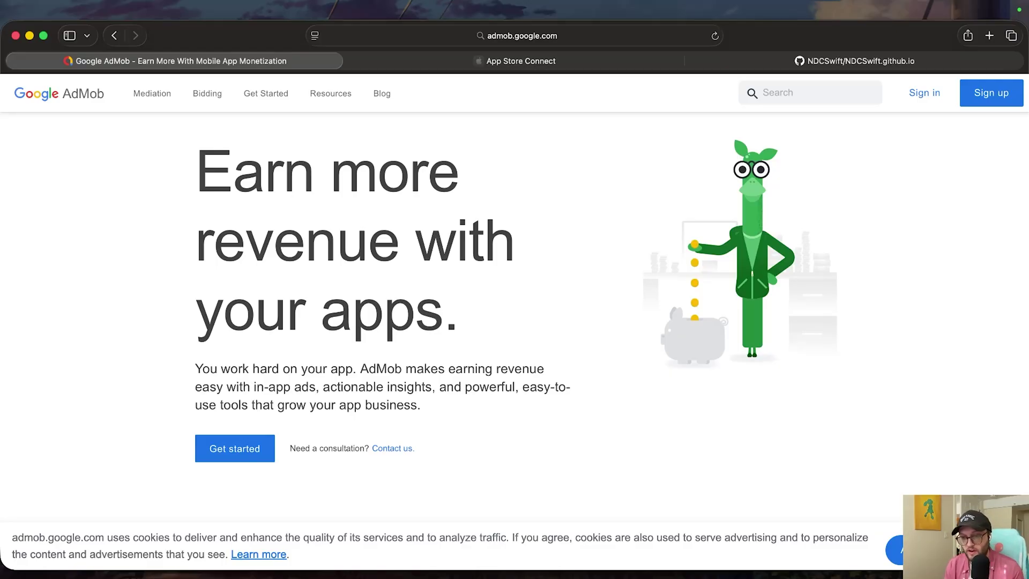
Step: Switch to the App Store Connect tab showing Gratitude Bestie's App Information page
left_click(521, 60)
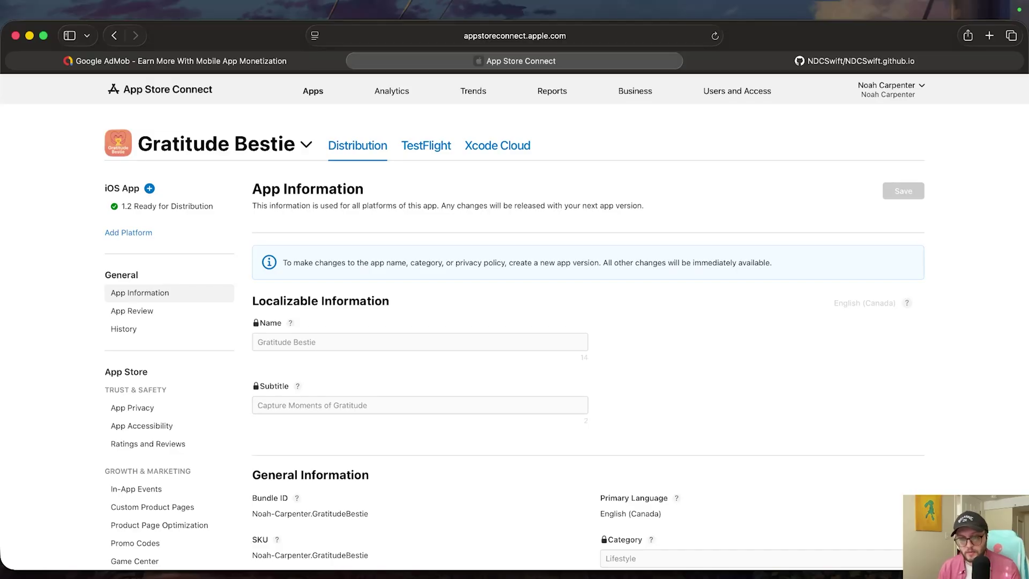
Step: Return to the Google AdMob tab, whose Home dashboard shows account setup at 3/4
key("ctrl+shift+Tab")
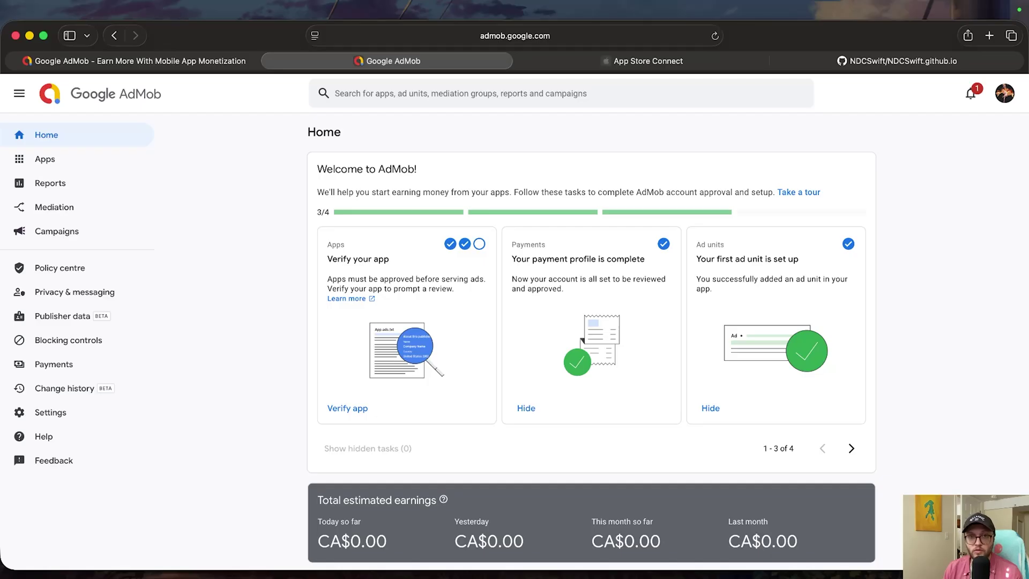
Step: Start Verify app from the setup task and dismiss its guidance popup
left_click(347, 407)
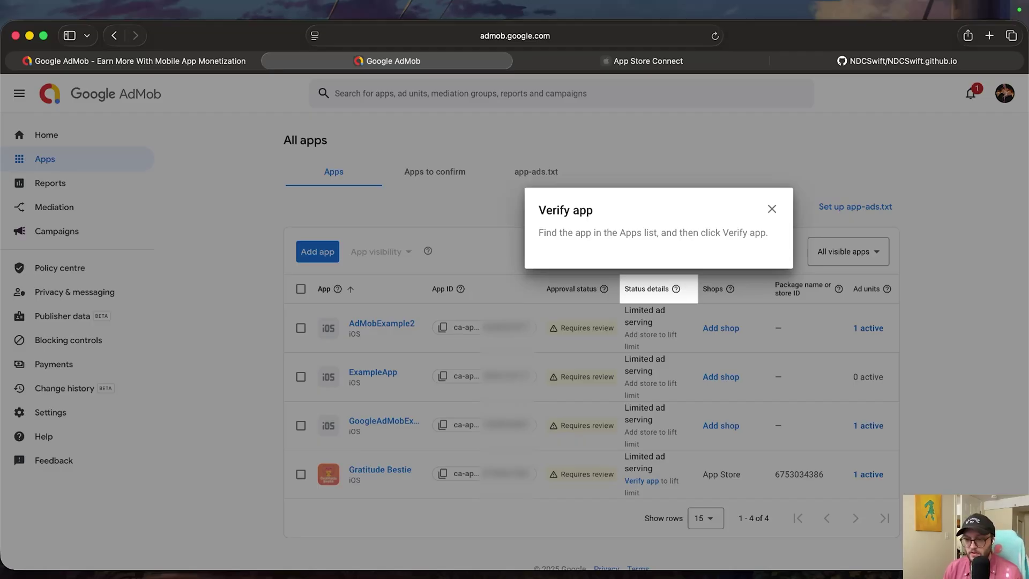
key("Escape")
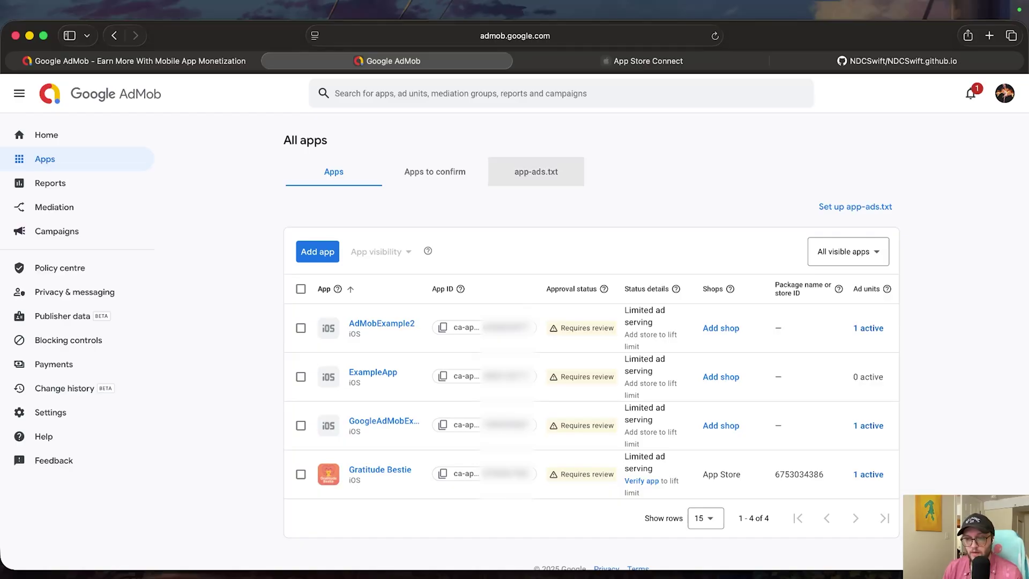
Step: Open the app-ads.txt status section and bring up the How to set up app-ads.txt instructions
left_click(536, 172)
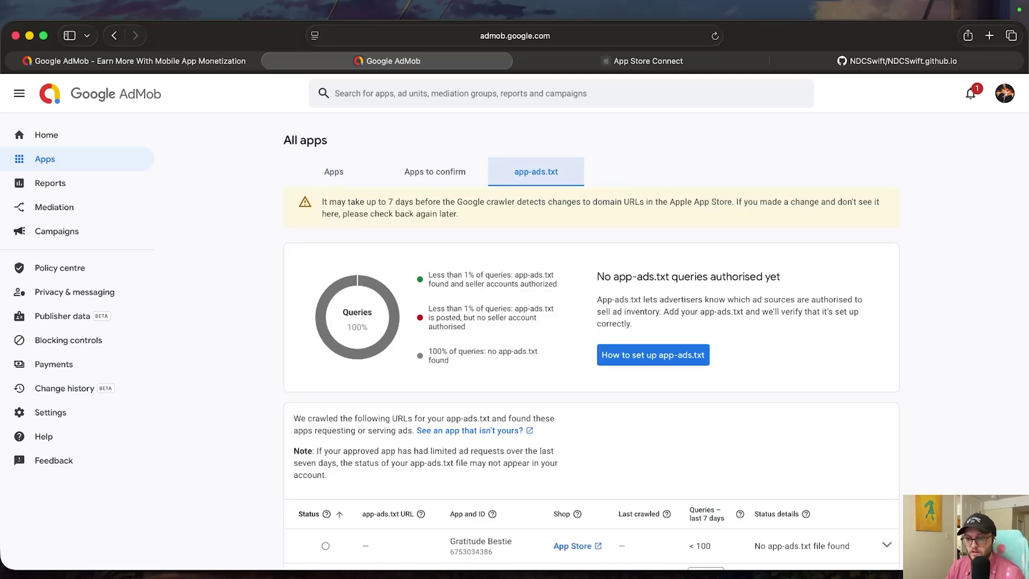
scroll(656, 346, "down", 2)
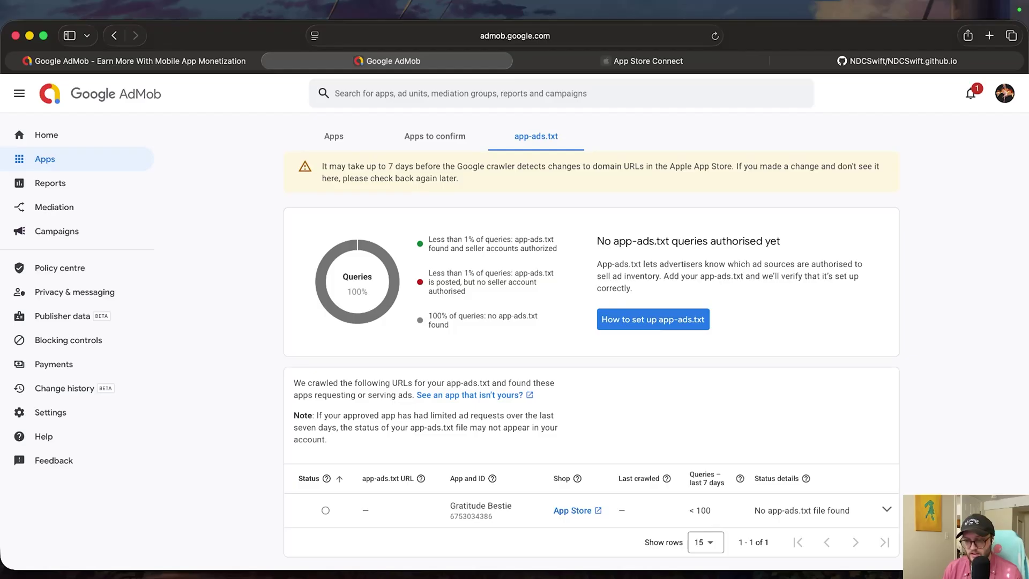
left_click(653, 319)
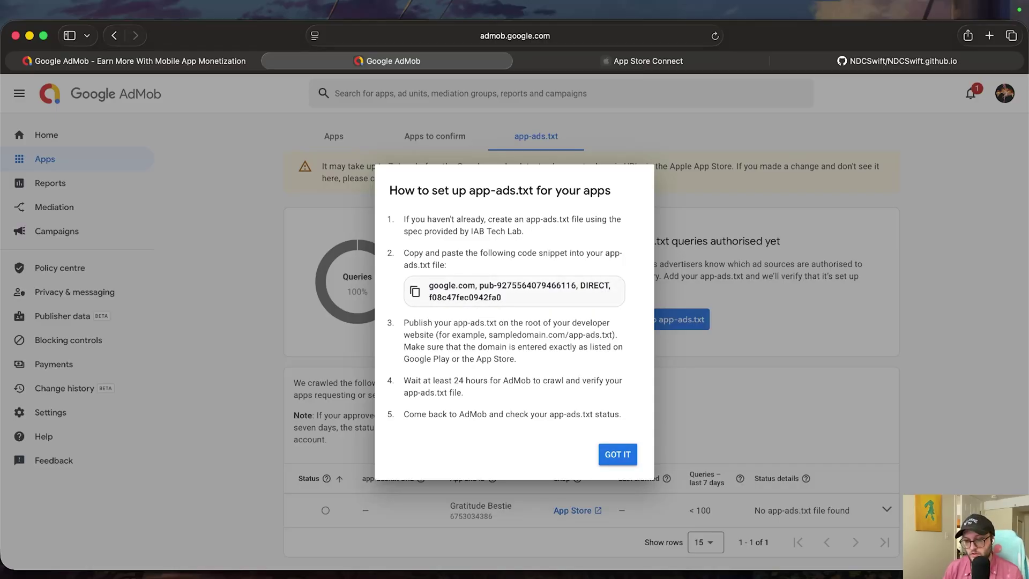
Step: Copy the app-ads.txt publisher snippet and switch to the NDCSwift.github.io repository
left_click(415, 291)
left_click(618, 454)
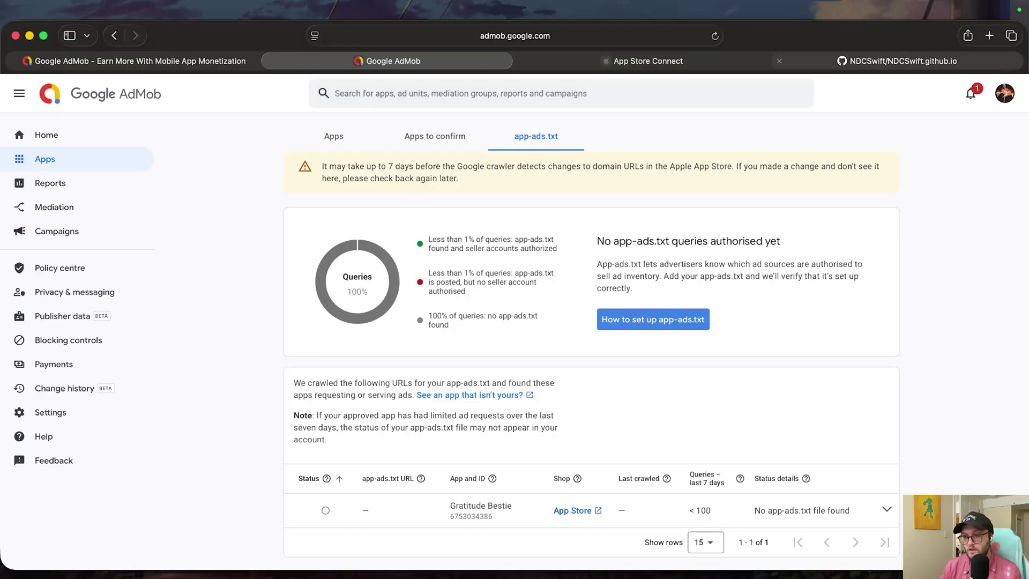
left_click(804, 61)
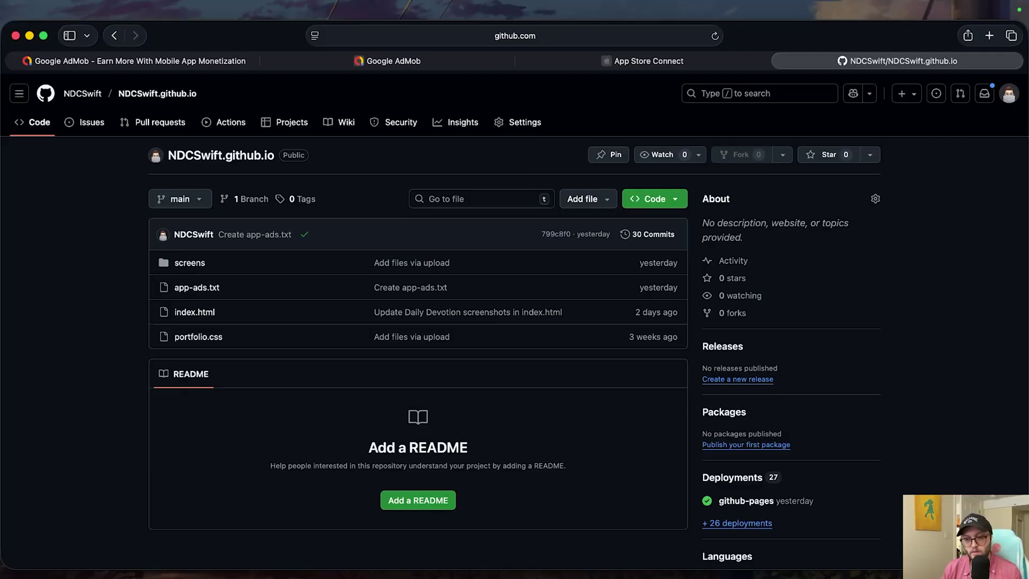
Step: Start a new repository file named app-ads.txt and paste the AdMob snippet into it
left_click(587, 198)
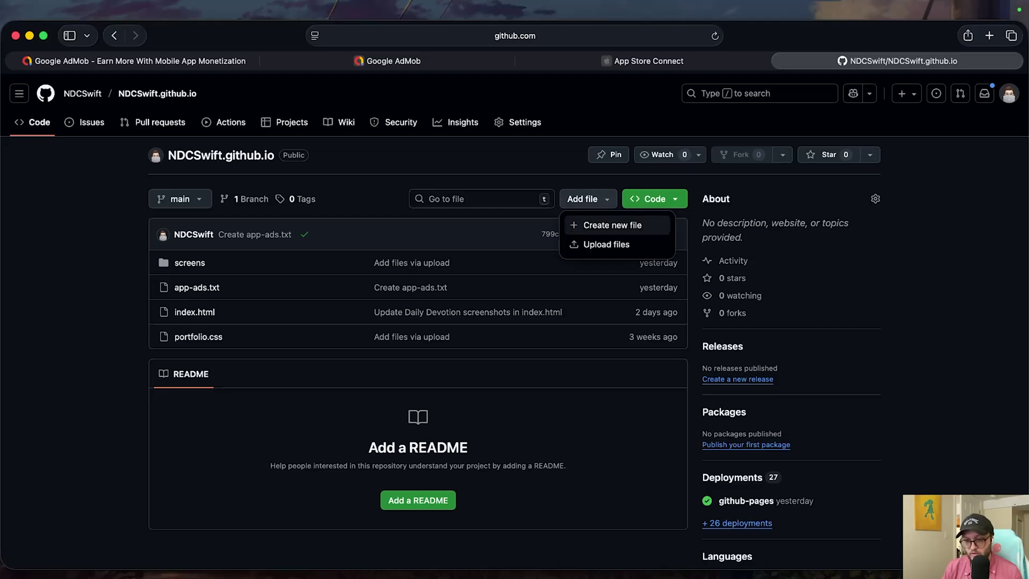
key("Return")
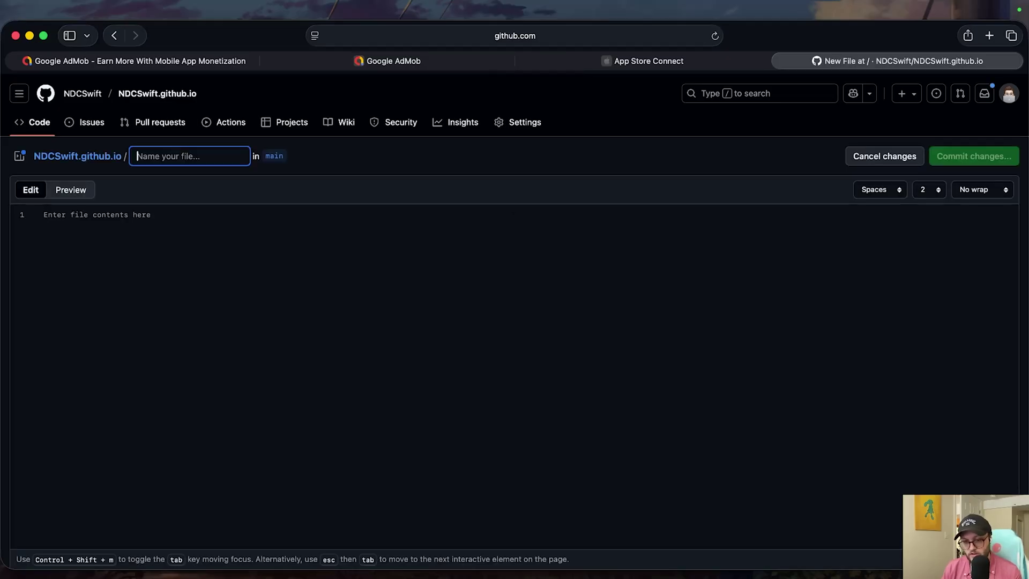
type("app-ads.txt")
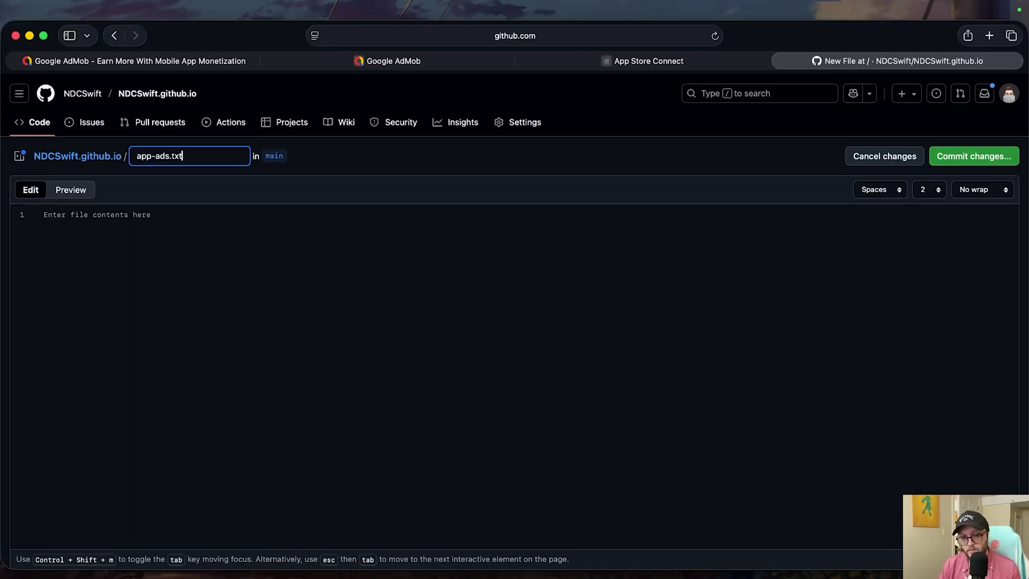
key("Tab")
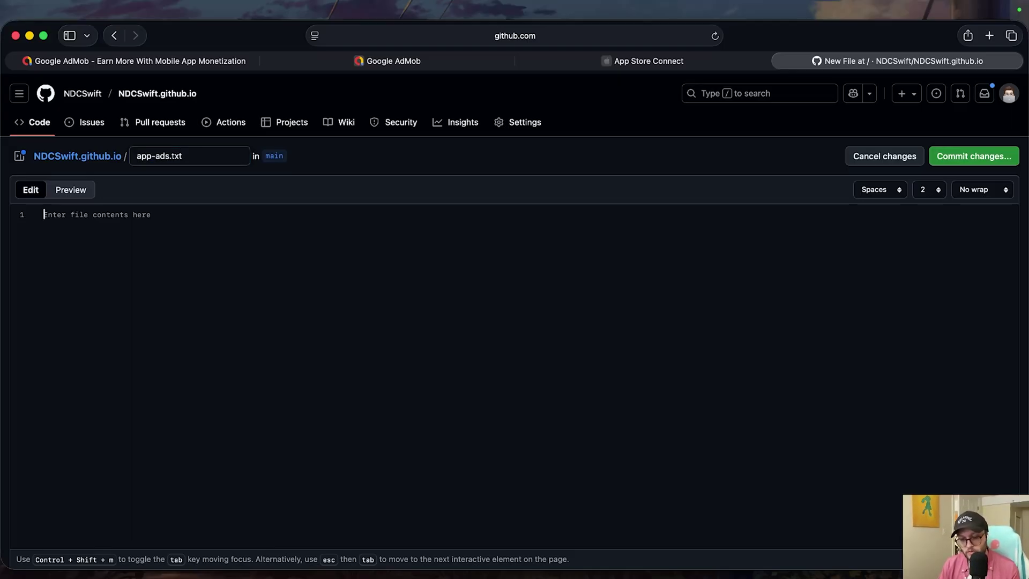
key("super+v")
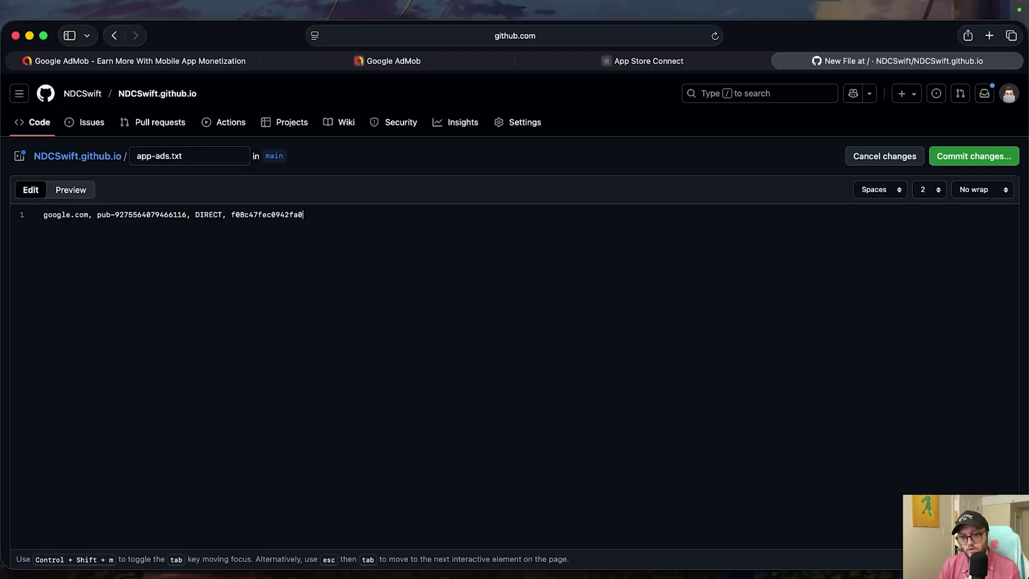
Step: Erase the draft's contents and file name, then return to App Store Connect
key("super+a")
key("BackSpace")
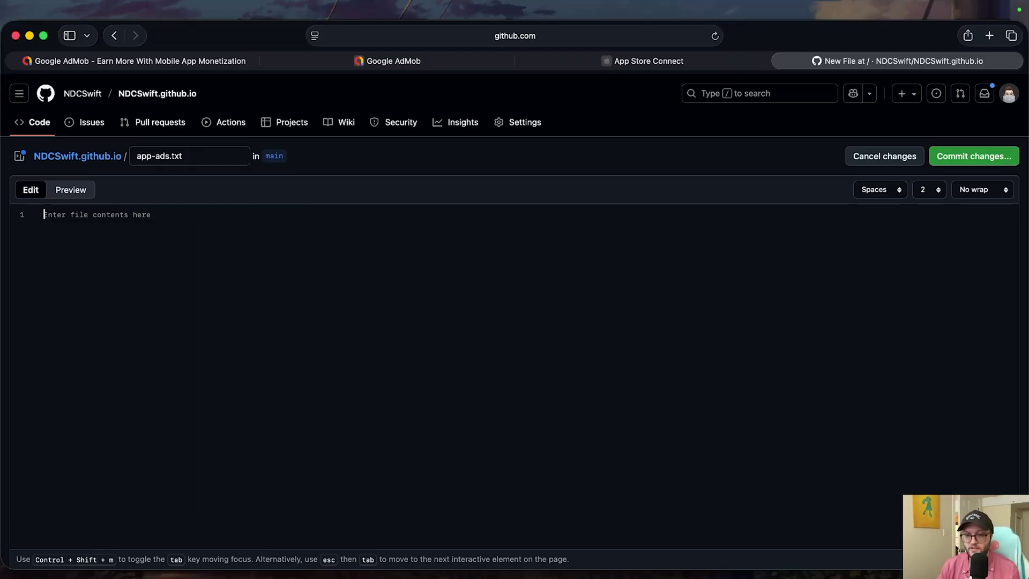
left_click(189, 156)
key("super+a")
key("BackSpace")
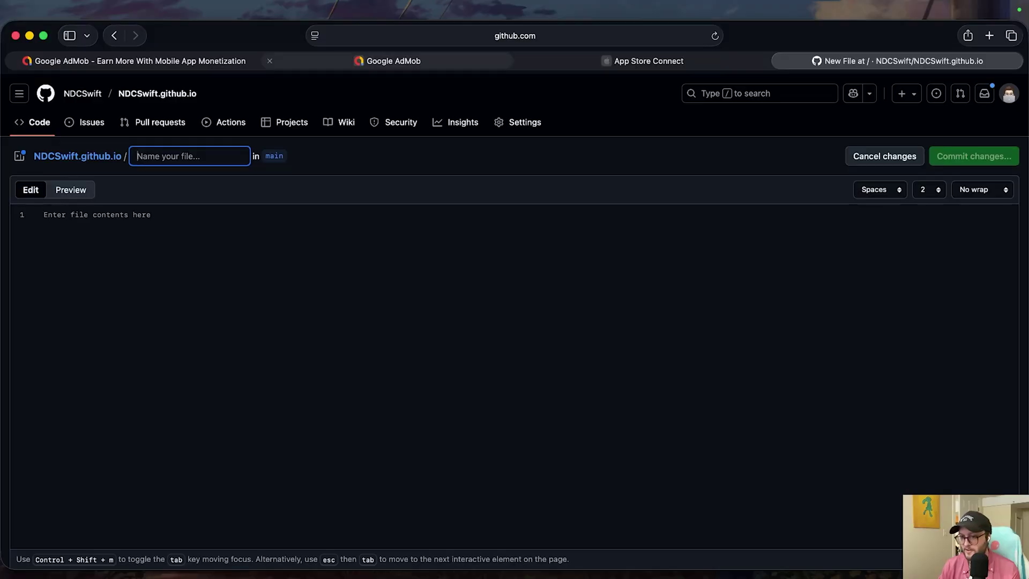
left_click(643, 61)
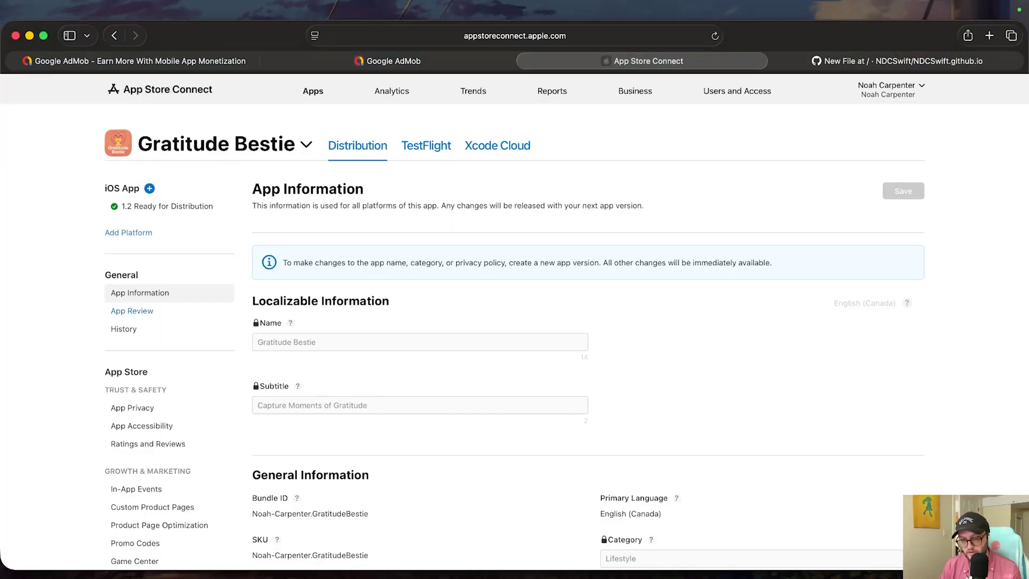
Step: On iOS App Version 1.2, check the Support and Marketing URLs point to ndcswift.github.io, then return to AdMob
scroll(177, 182, "down", 1)
left_click(168, 176)
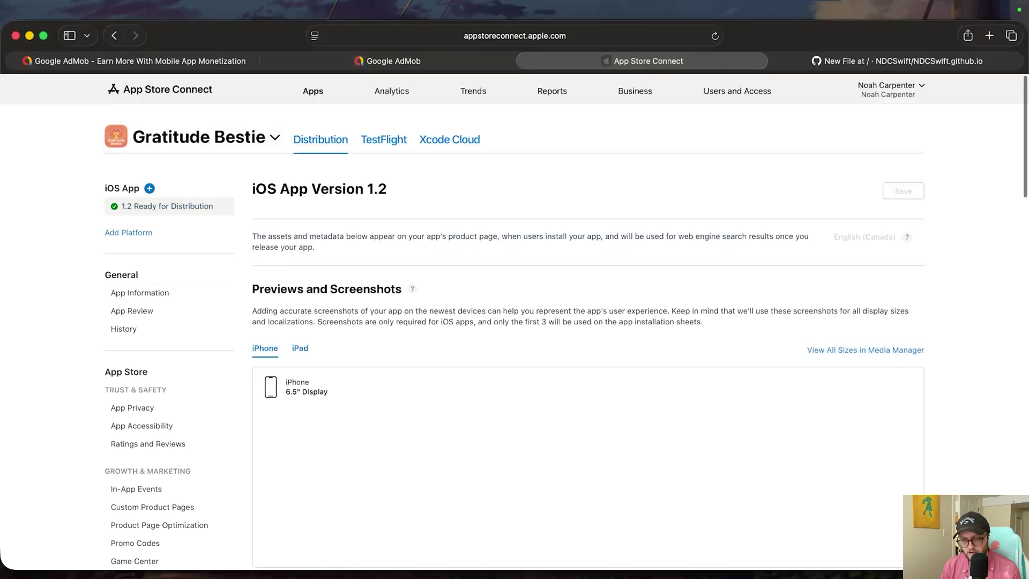
scroll(167, 177, "down", 2)
scroll(588, 321, "down", 10)
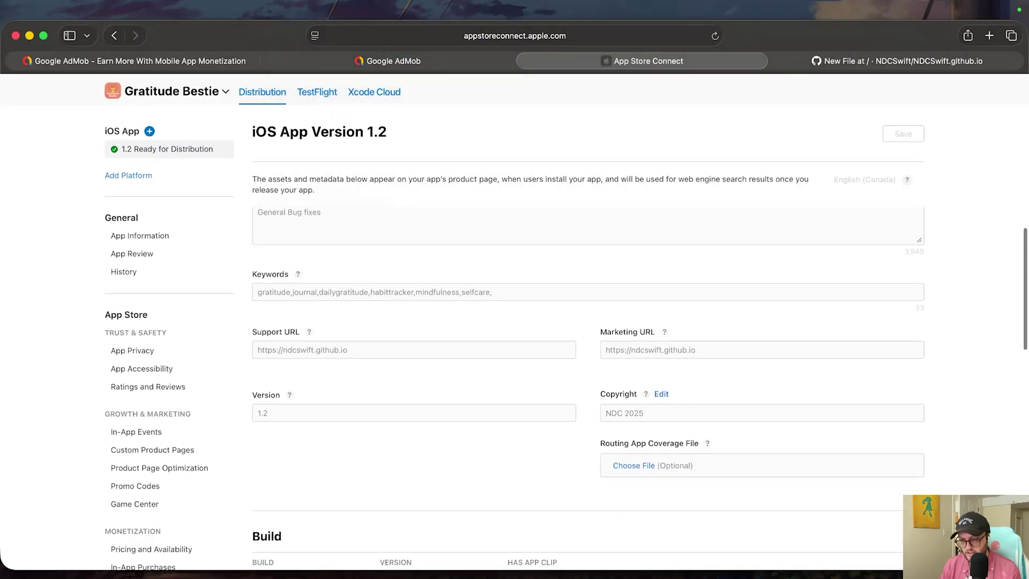
scroll(588, 349, "up", 10)
key("super+f")
type("de")
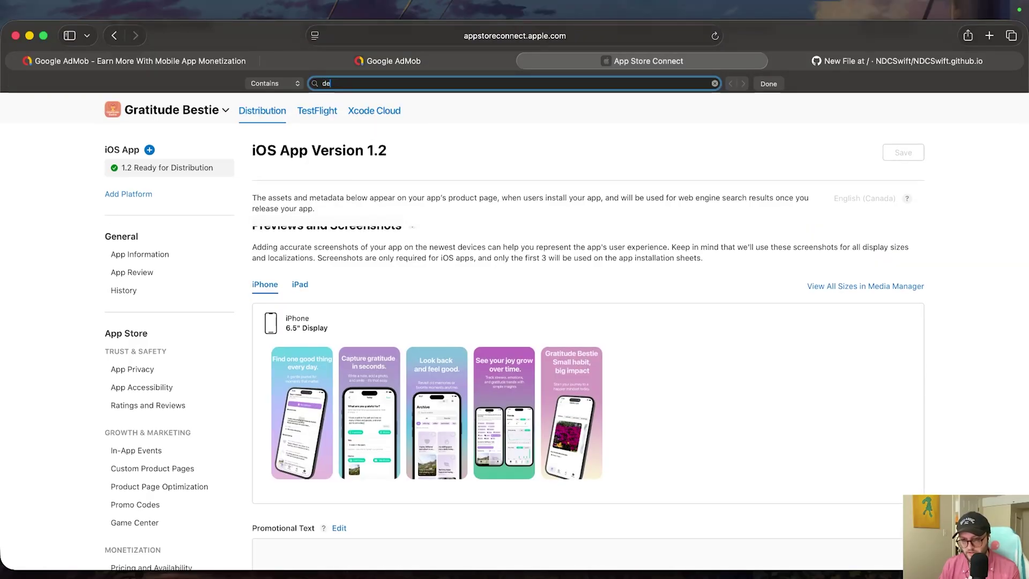
type("veloper")
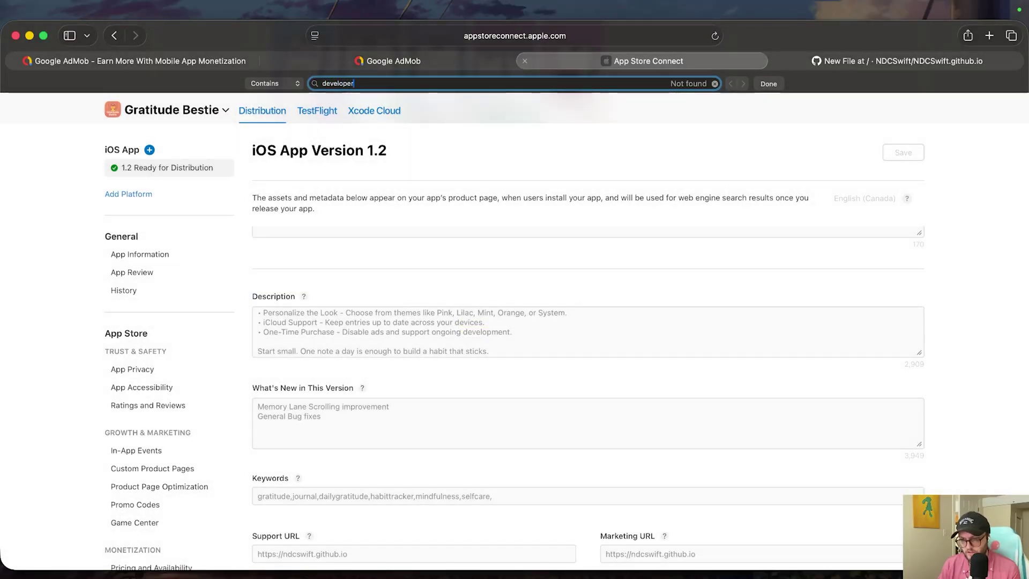
key("super+BackSpace")
scroll(588, 322, "down", 4)
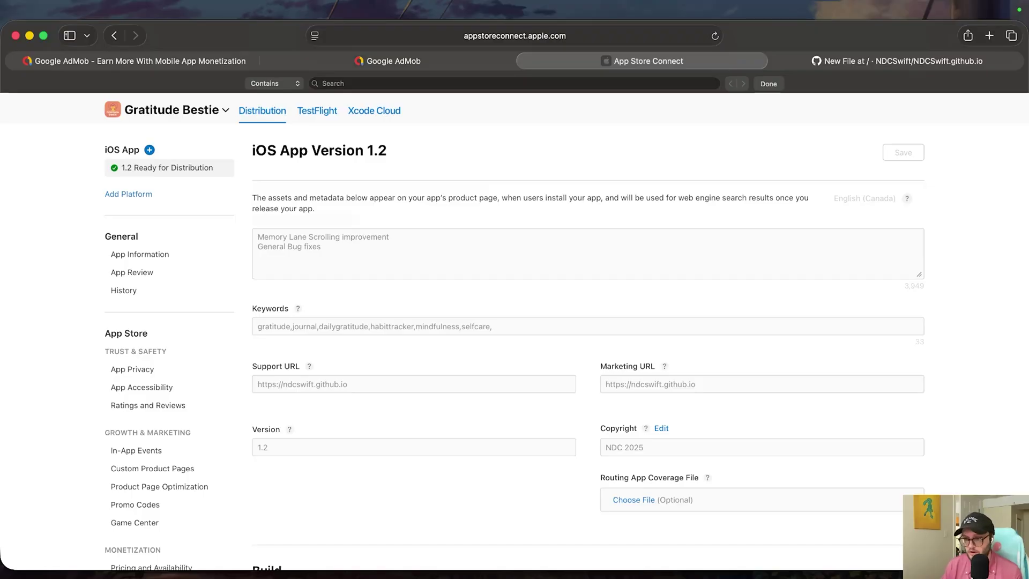
left_click(333, 60)
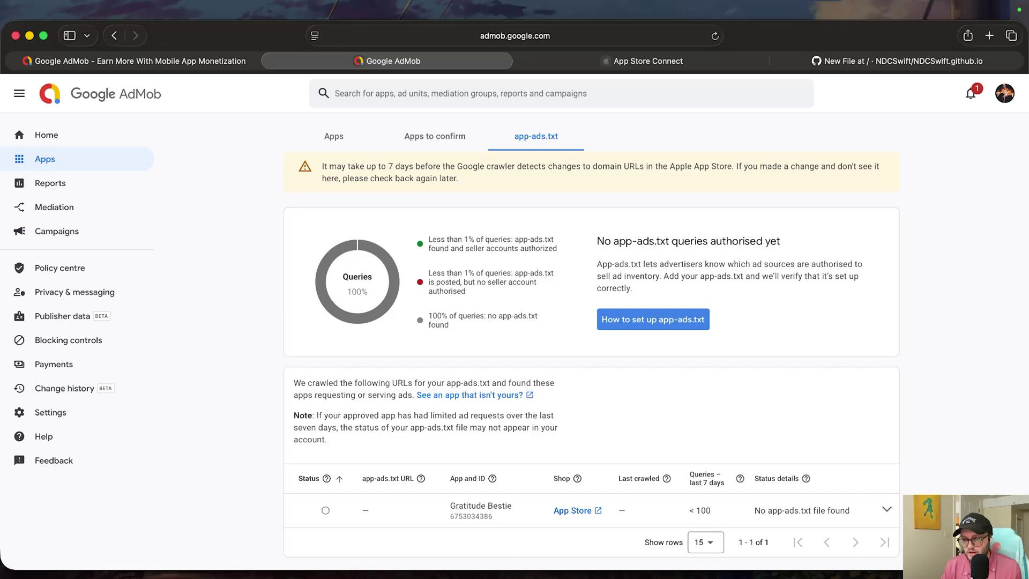
Step: Open the Add store to app page for the example app from All apps, then return to App Store Connect
left_click(334, 136)
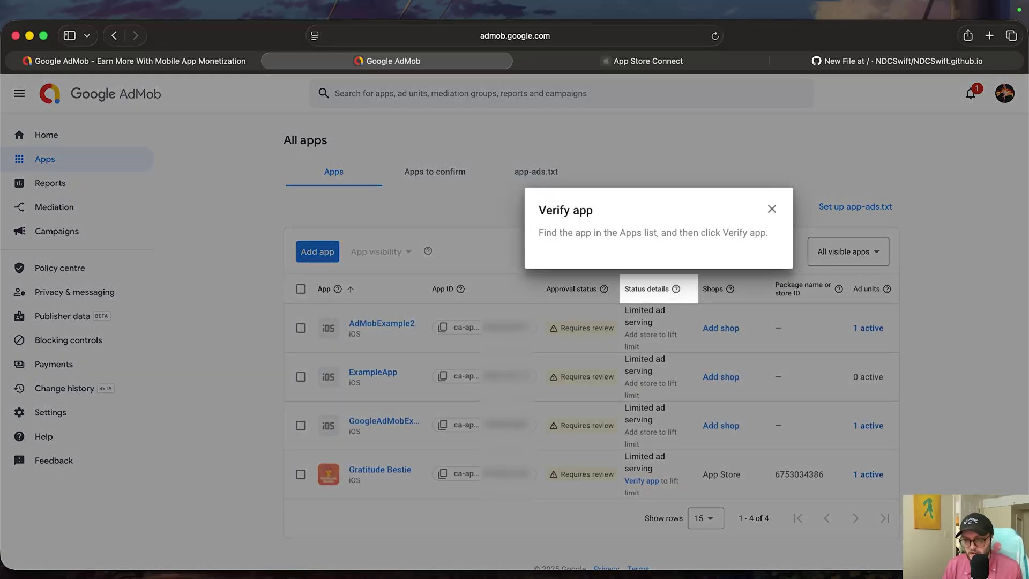
left_click(772, 208)
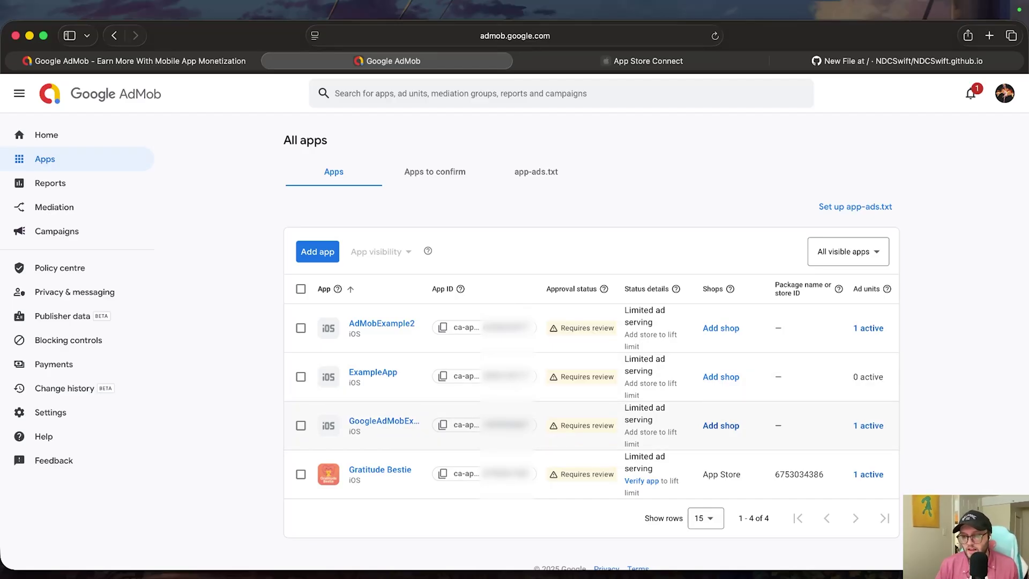
left_click(721, 425)
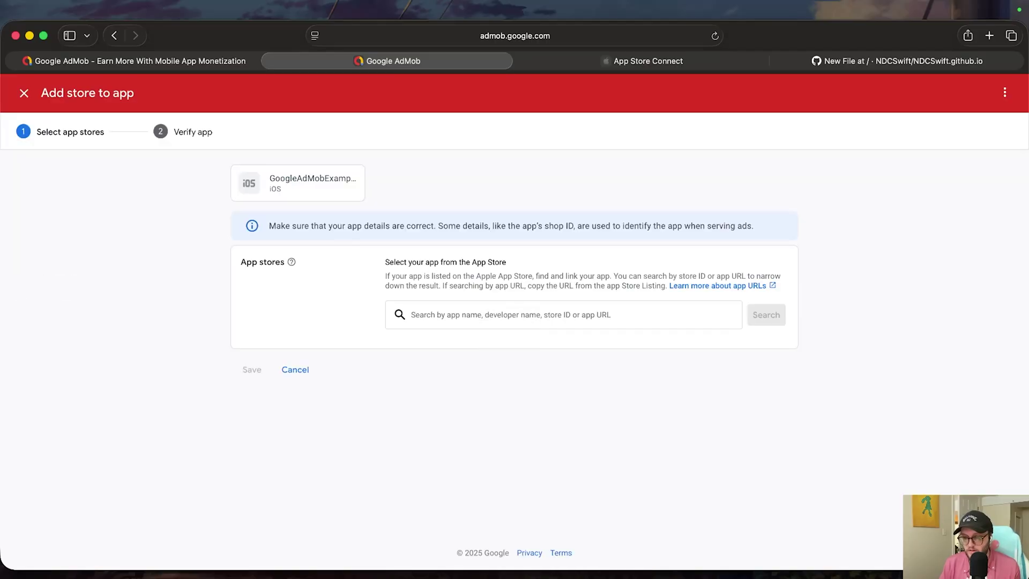
left_click(411, 315)
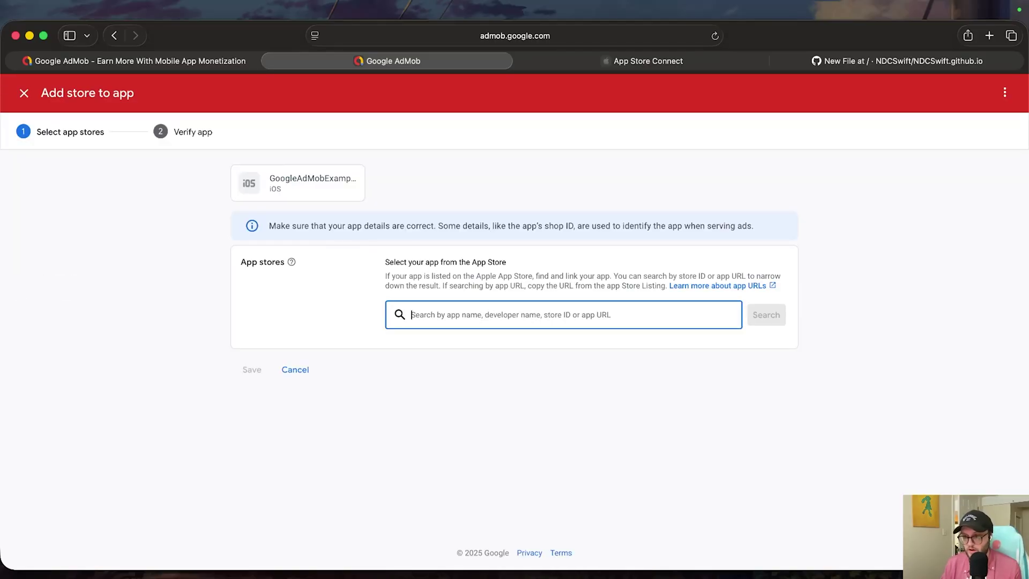
key("ctrl+Tab")
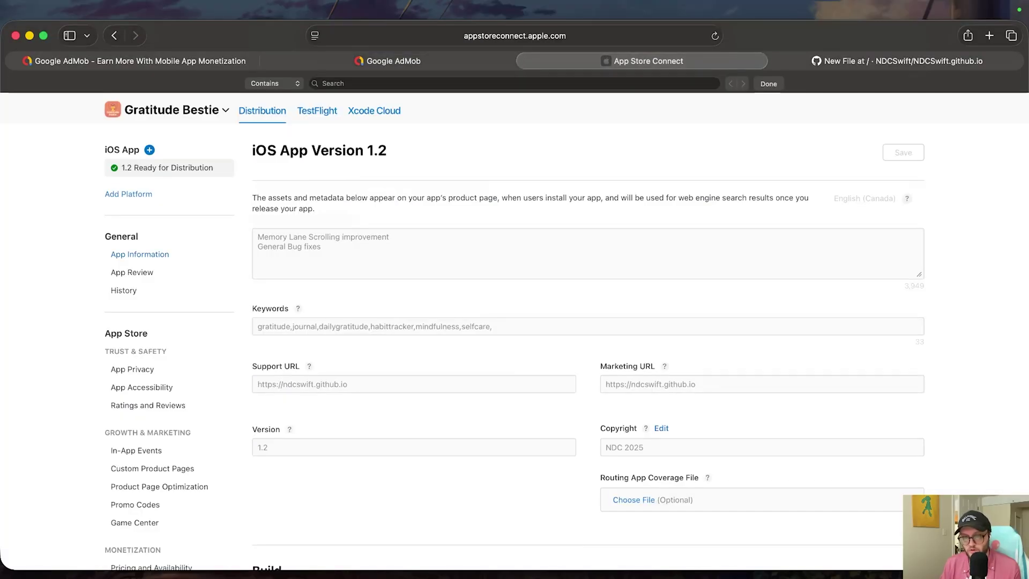
Step: Copy Gratitude Bestie's App Store link from App Information and run AdMob's Verify app
left_click(140, 254)
scroll(139, 254, "down", 20)
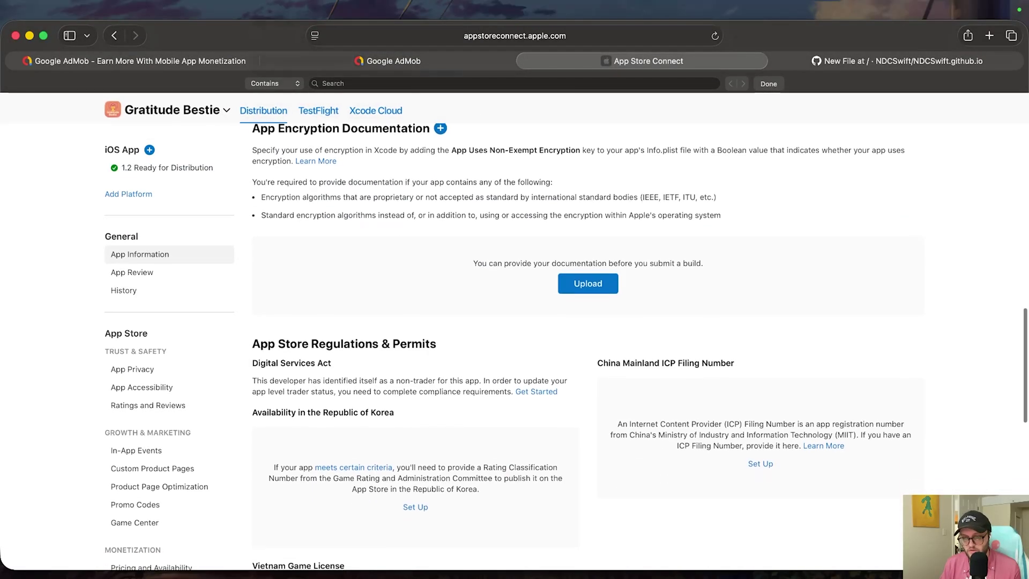
scroll(308, 402, "down", 2)
right_click(308, 402)
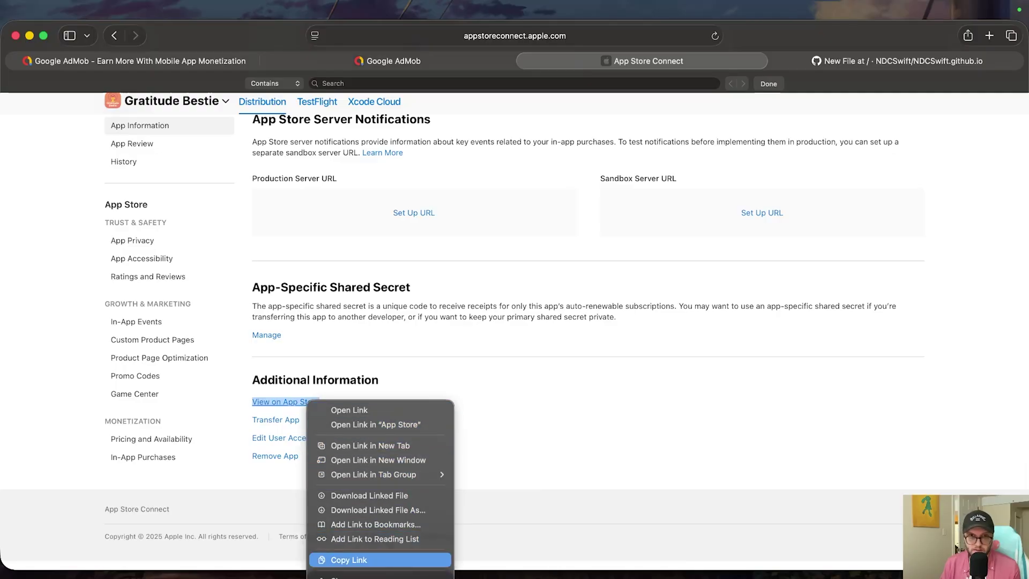
left_click(343, 560)
key("ctrl+shift+Tab")
left_click(643, 480)
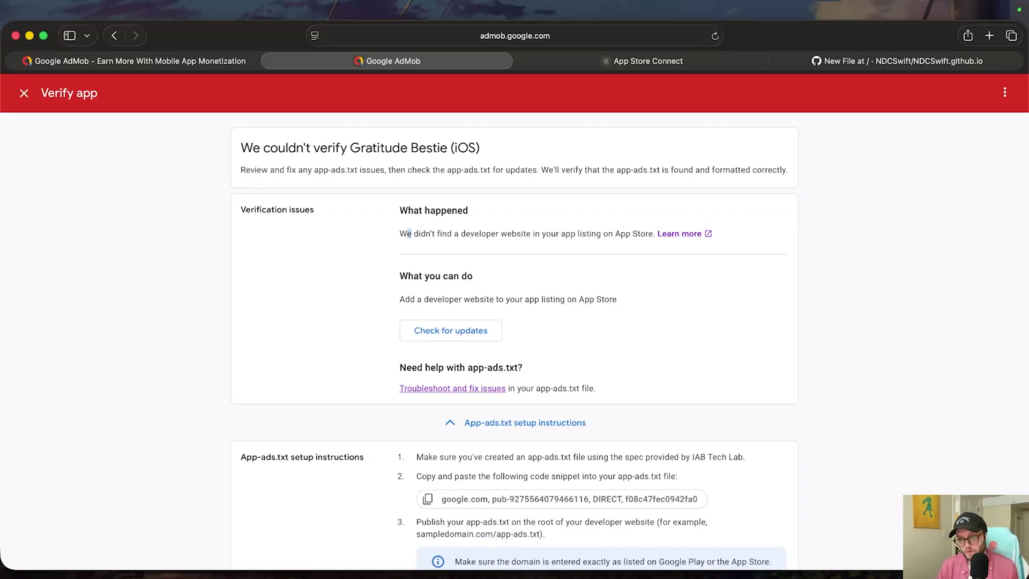
Step: Review the missing developer website message and re-check Gratitude Bestie's app-ads.txt status
left_click_drag(401, 234, 654, 234)
left_click(654, 235)
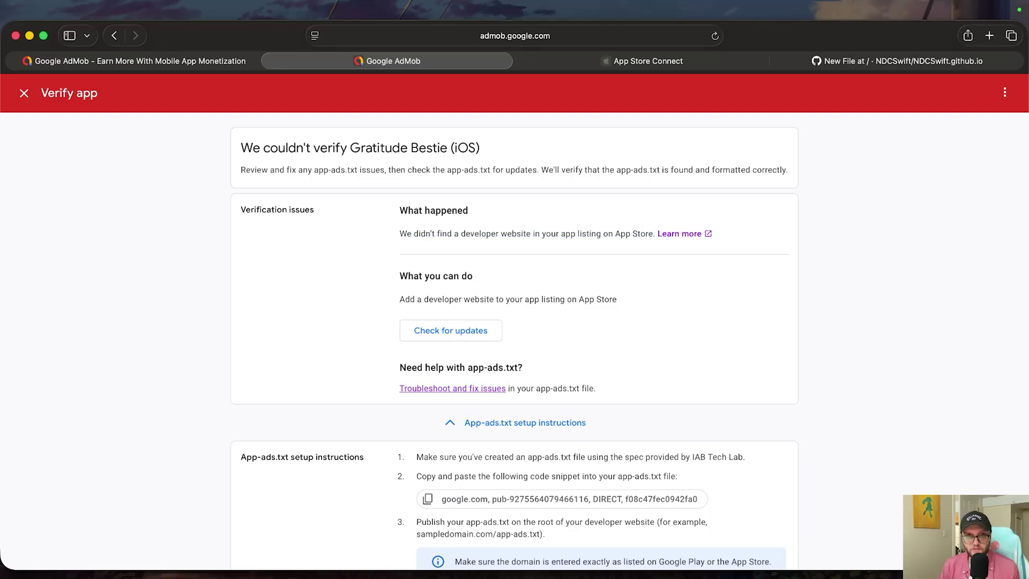
left_click(451, 331)
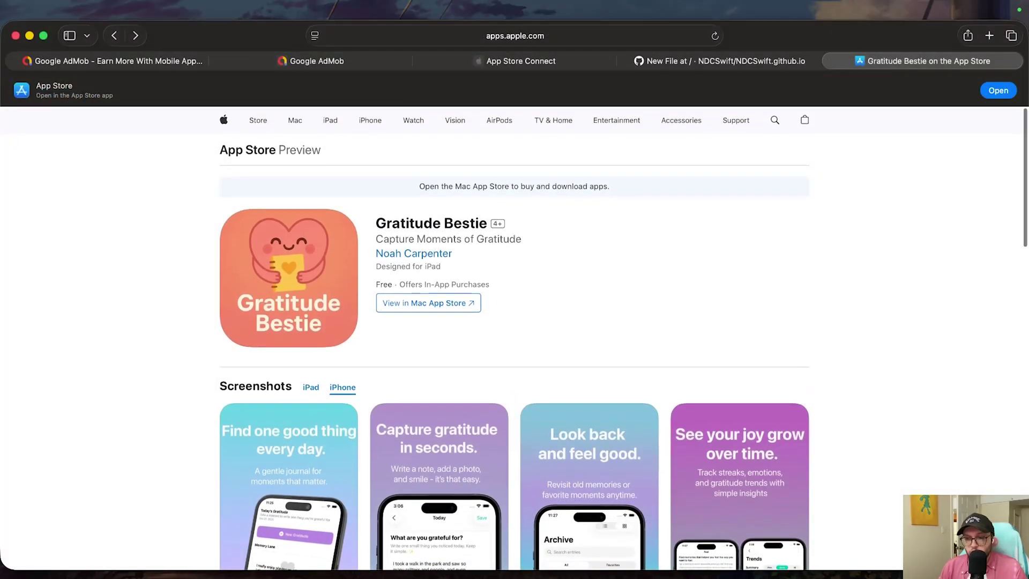
Step: Open Gratitude Bestie's Developer Website link in the Information section, loading ndcswift.github.io
scroll(515, 322, "down", 5)
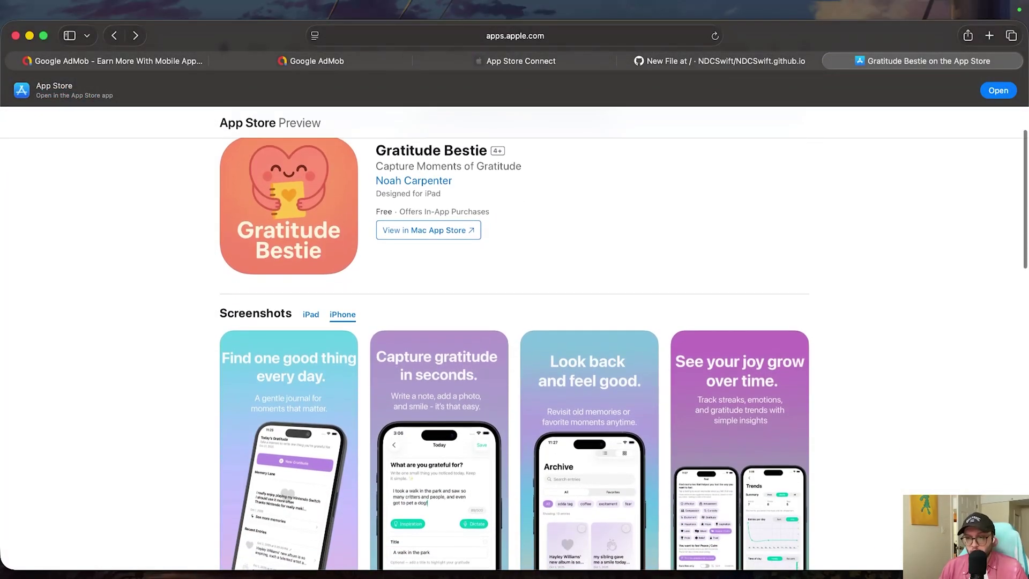
scroll(514, 322, "down", 10)
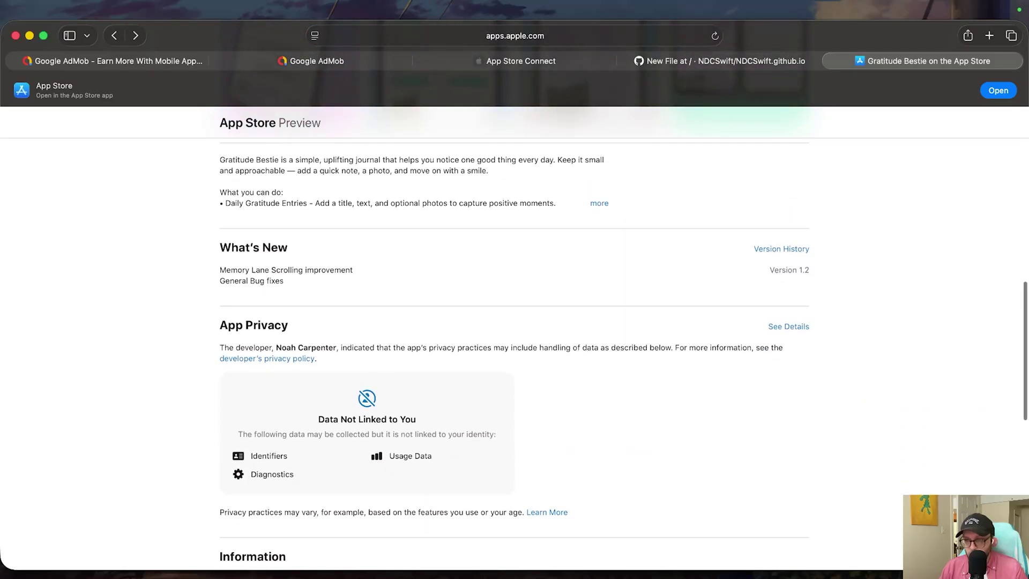
scroll(515, 322, "down", 5)
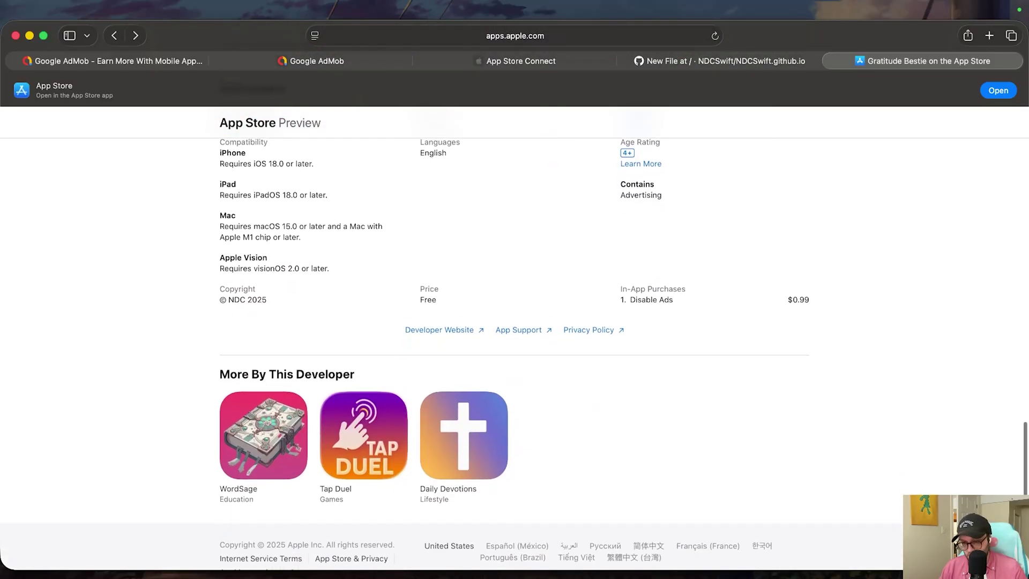
scroll(515, 321, "up", 1)
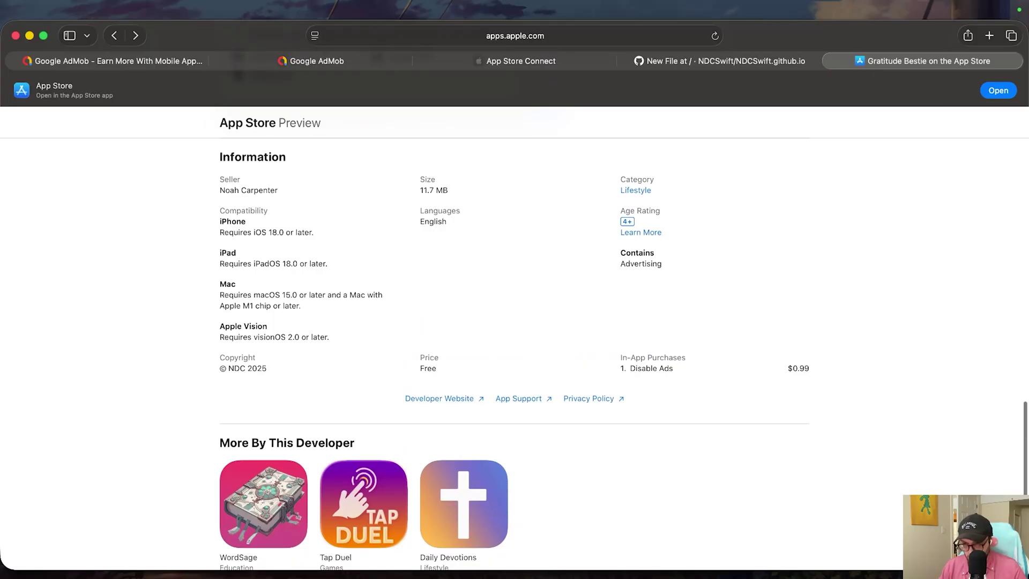
left_click(439, 399)
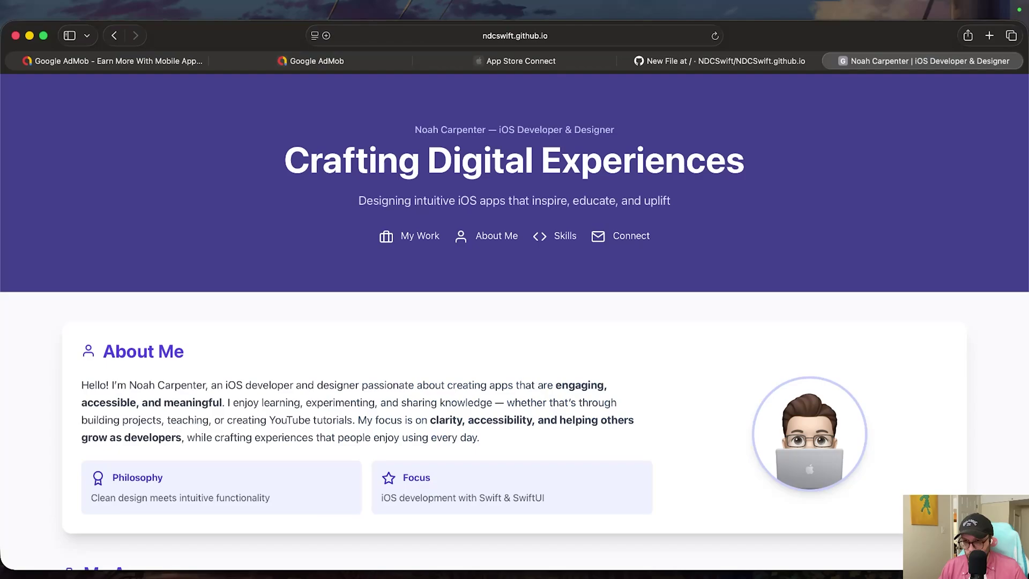
Step: Close the ndcswift.github.io portfolio tab to see AdMob's verification result for Gratitude Bestie (iOS)
key("super+w")
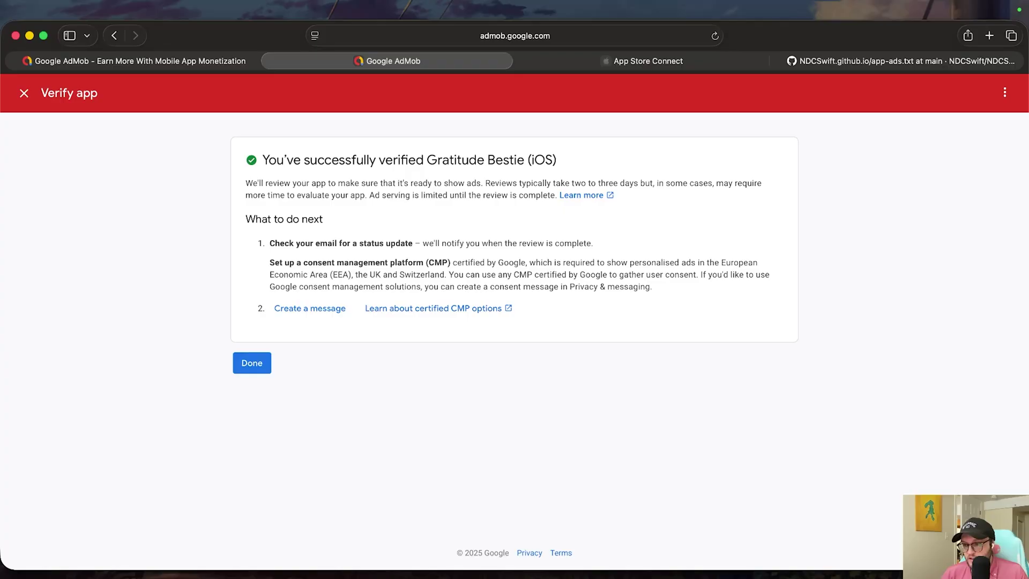
Step: Highlight the AdMob note about app review time, then clear the highlight
left_click_drag(491, 183, 621, 183)
left_click(621, 183)
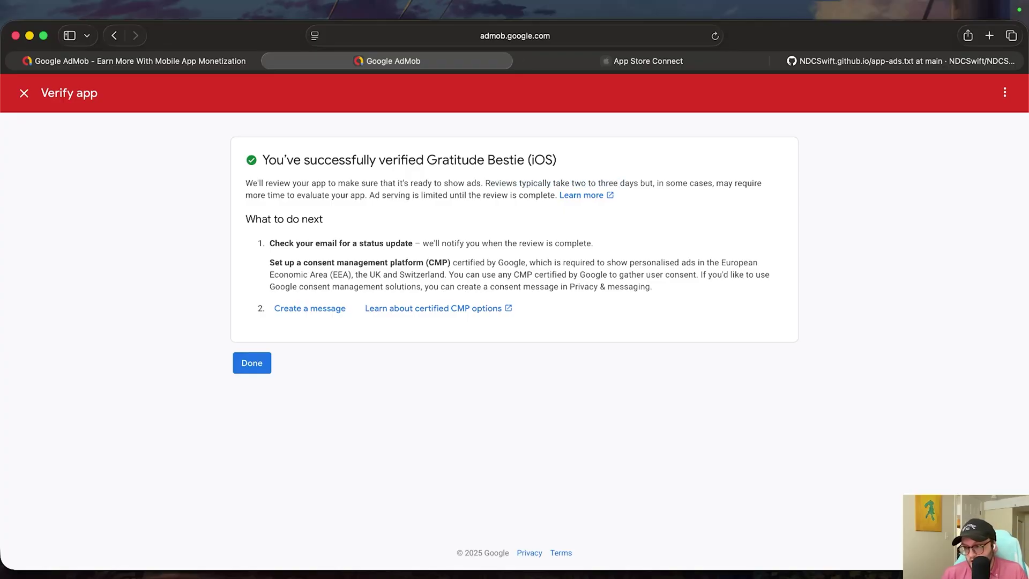